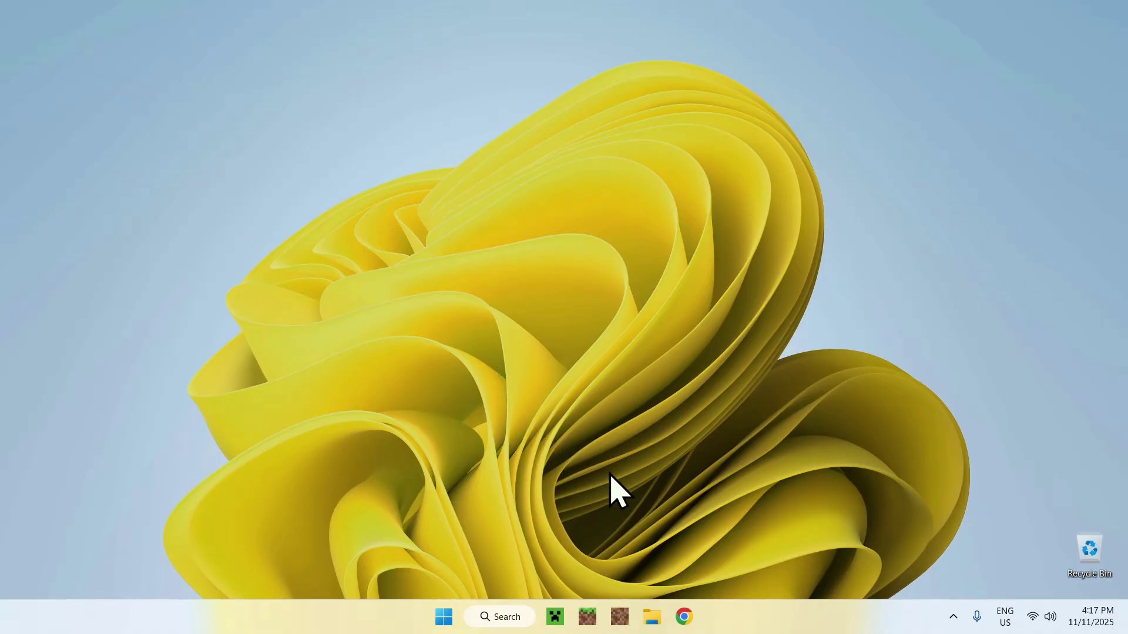
- Open Chrome, search Google for Modrinth, and go to the modrinth.com website
left_click(682, 616)
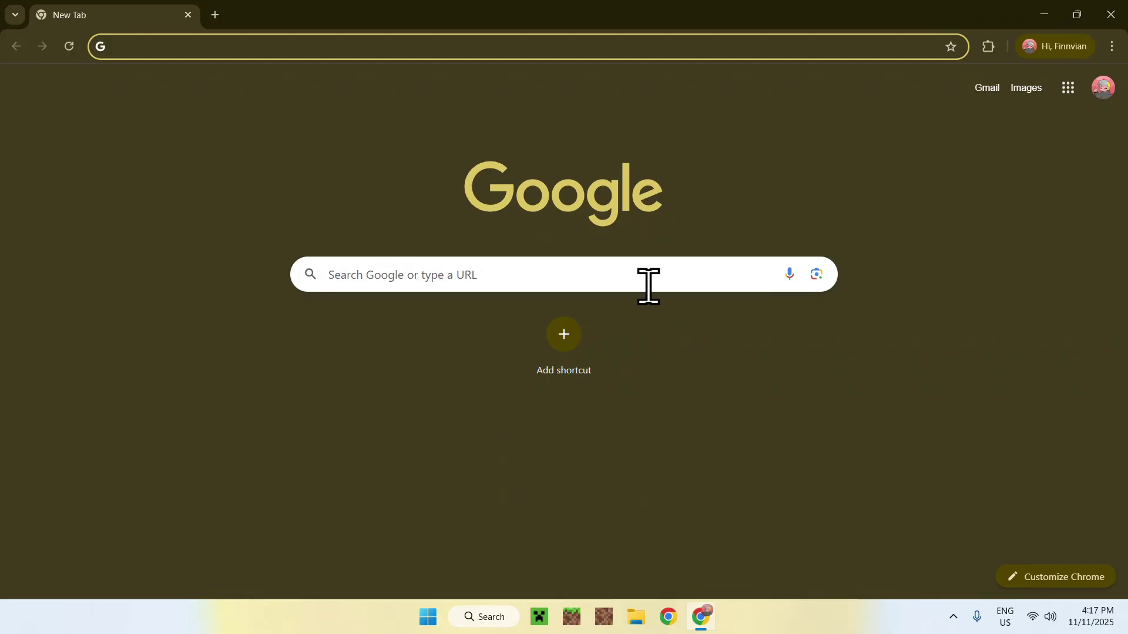
left_click(617, 273)
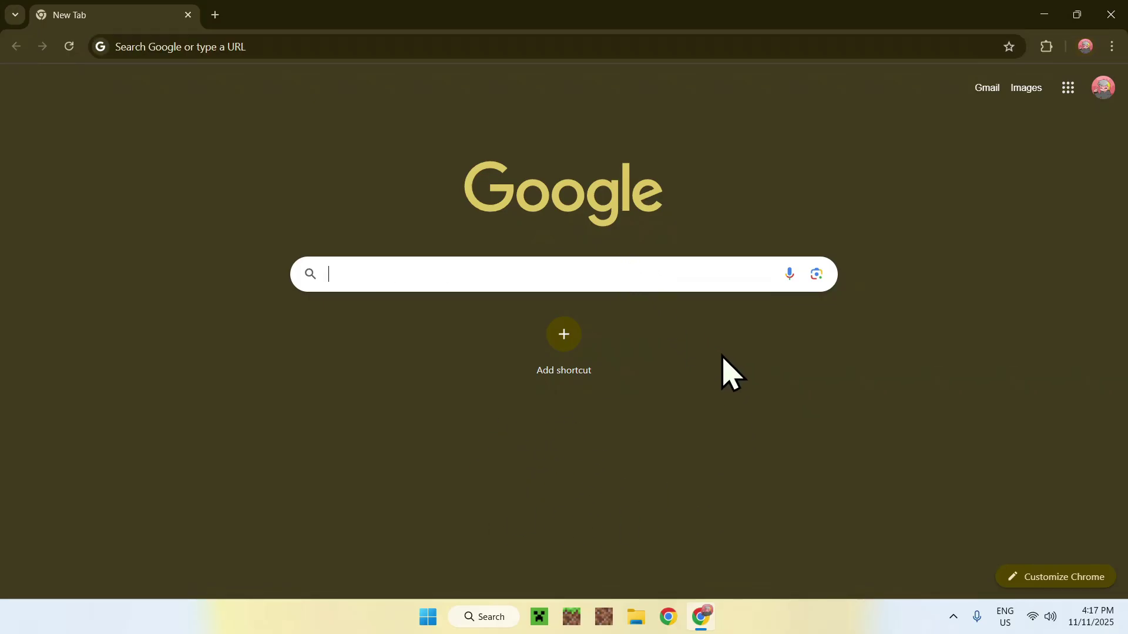
type("Modrinth")
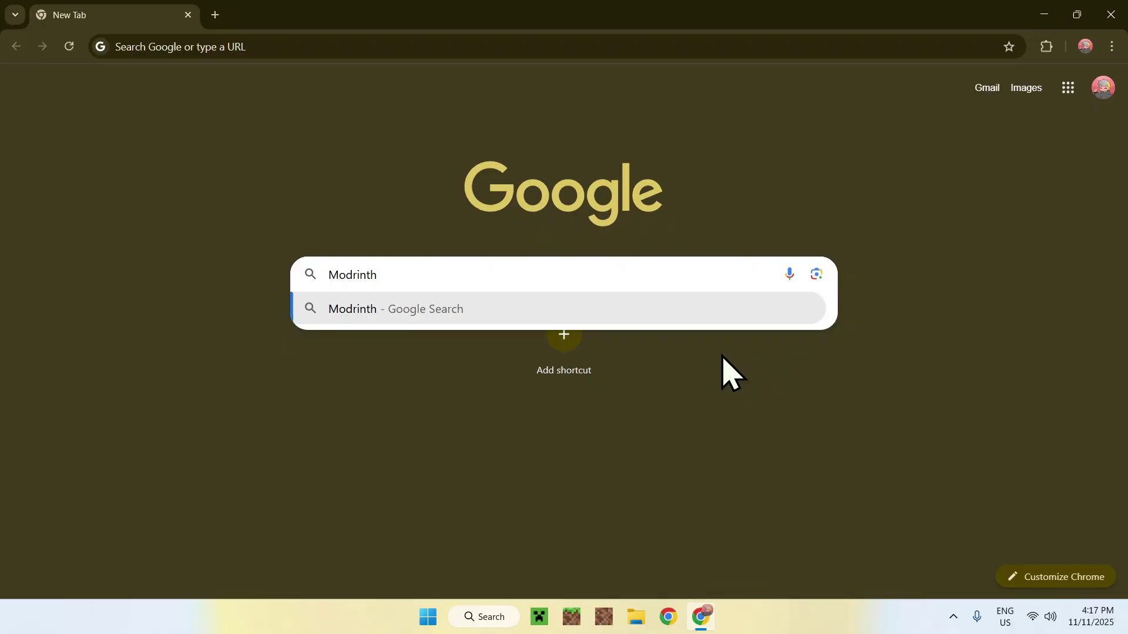
key("Return")
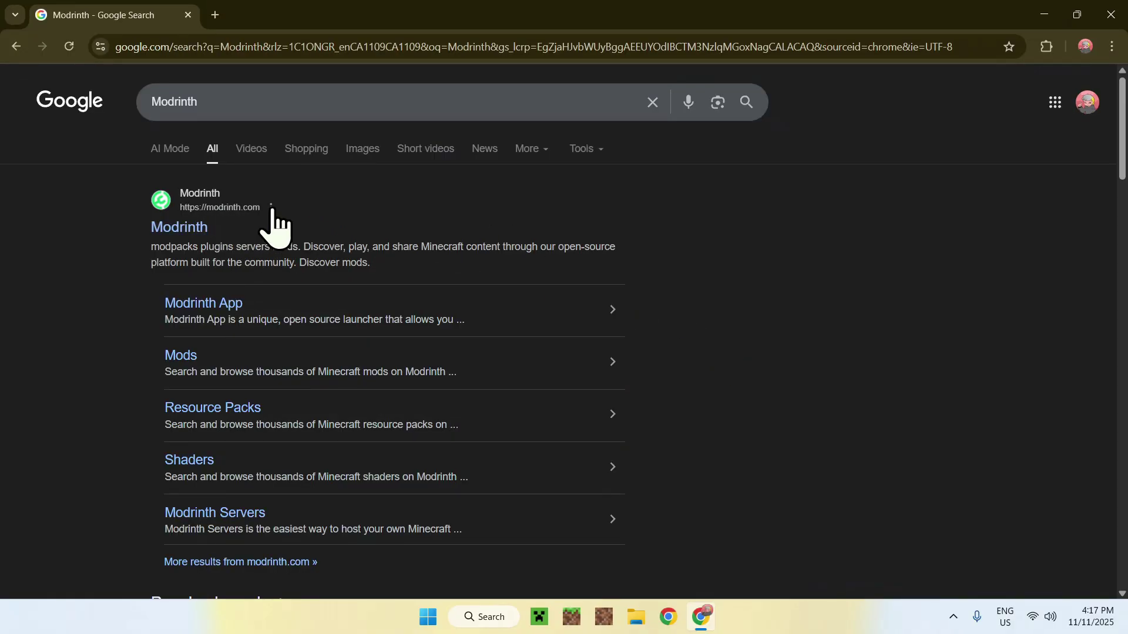
left_click(180, 230)
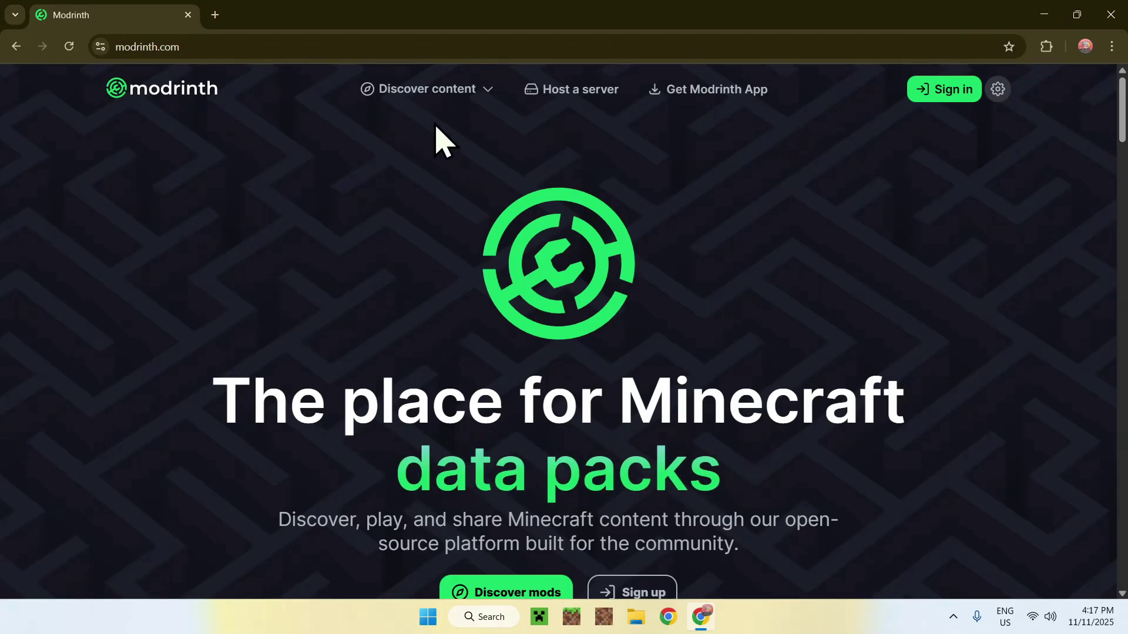
- Search Modrinth's resource packs for "Faithful" and open the Faithful 64x pack page
left_click(423, 96)
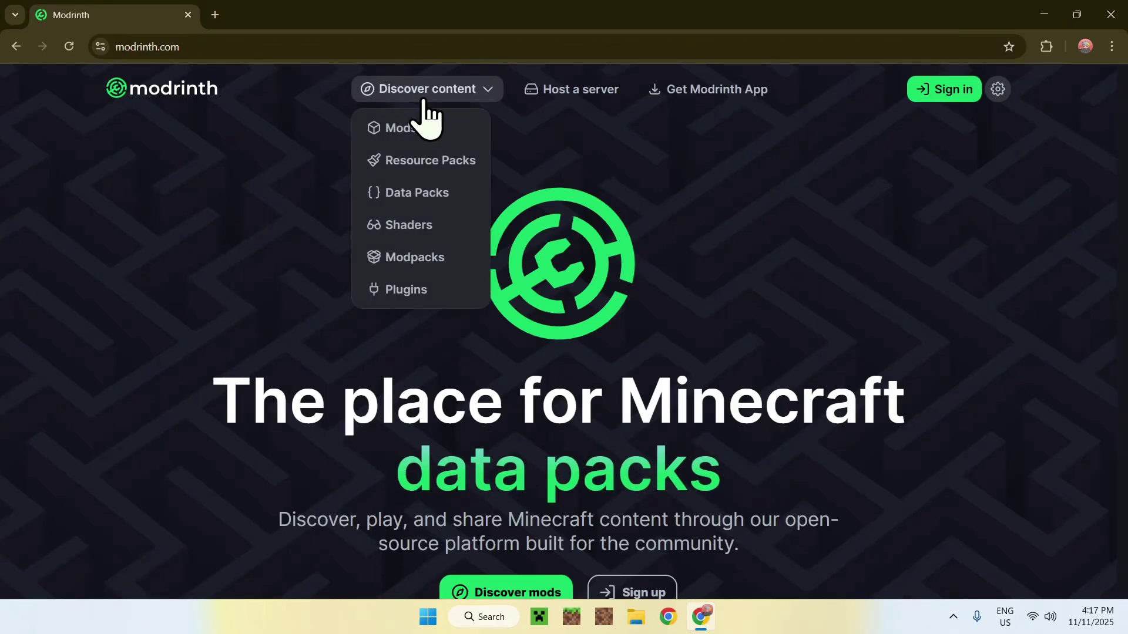
left_click(427, 164)
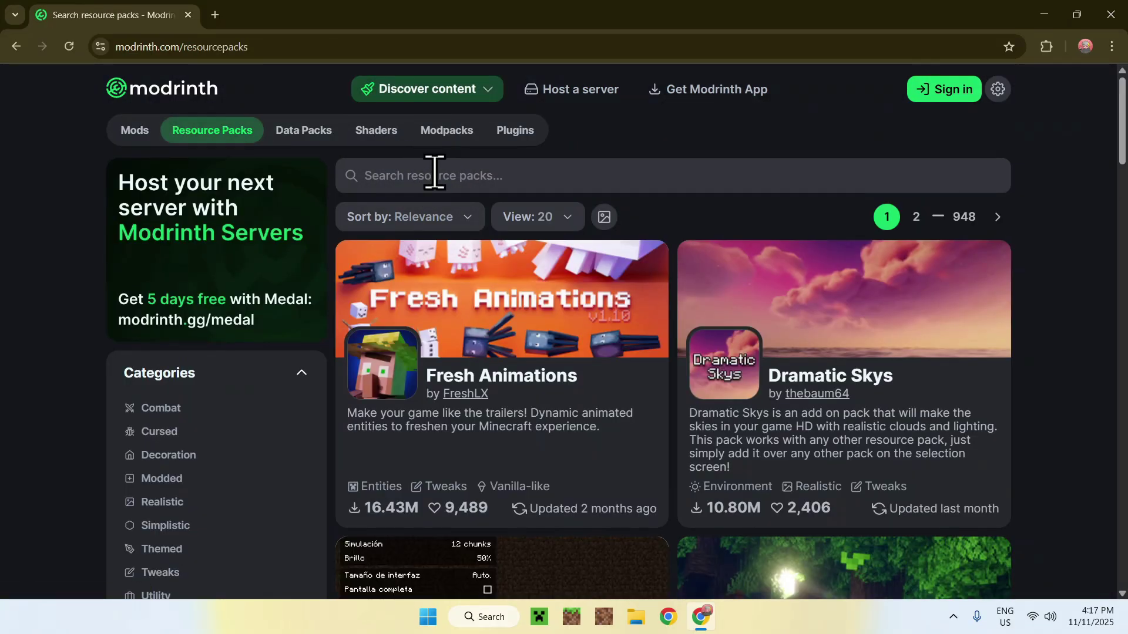
left_click(437, 175)
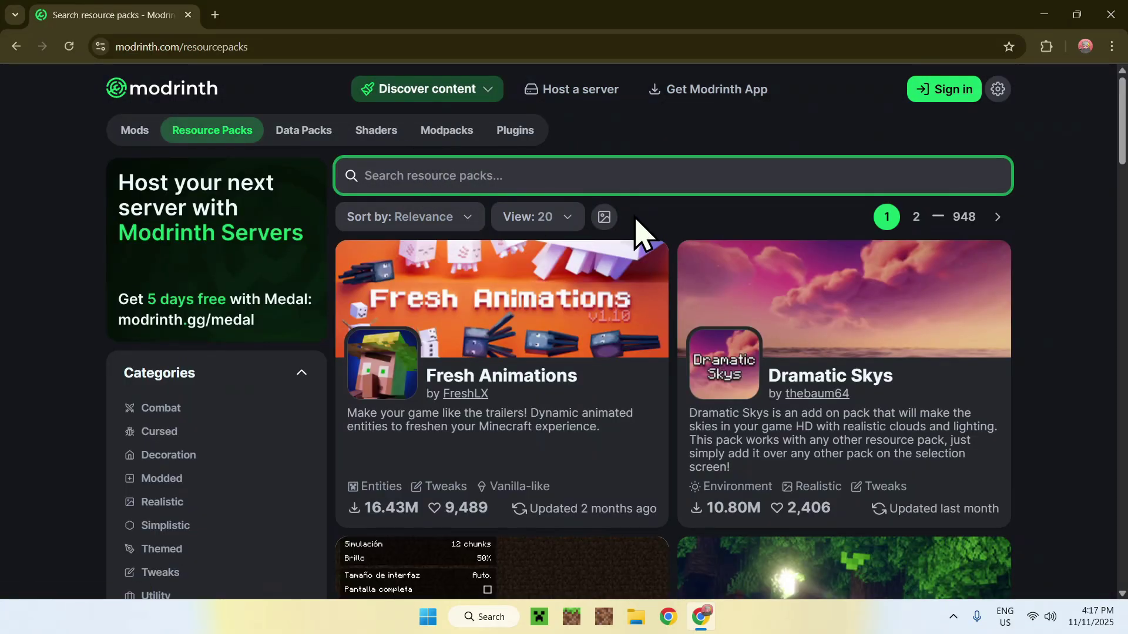
type("Faithful")
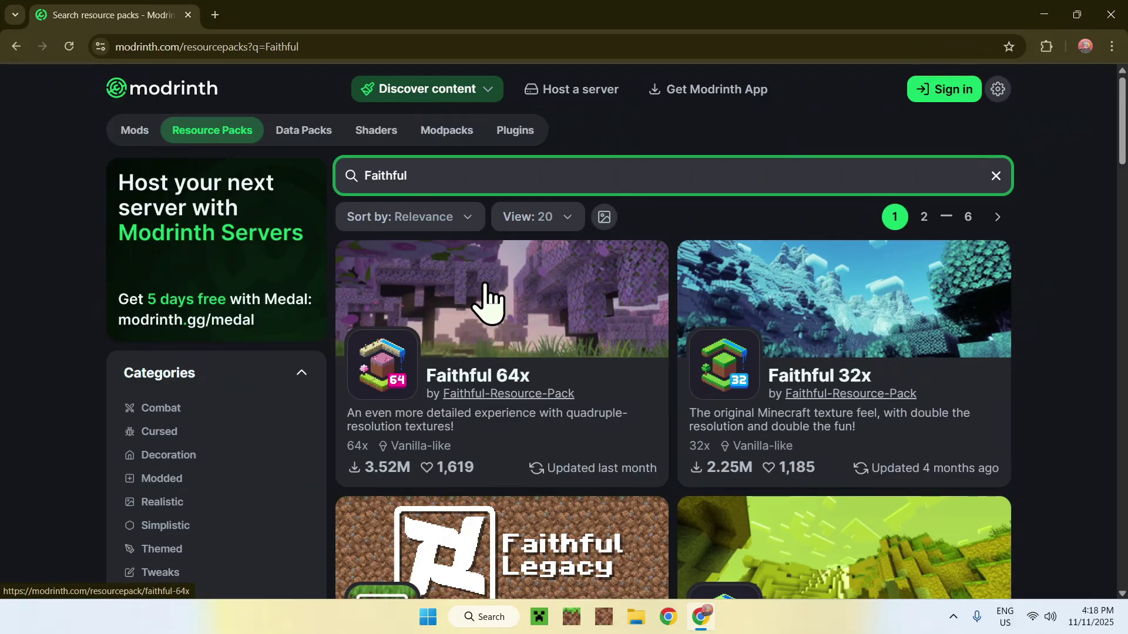
left_click(495, 327)
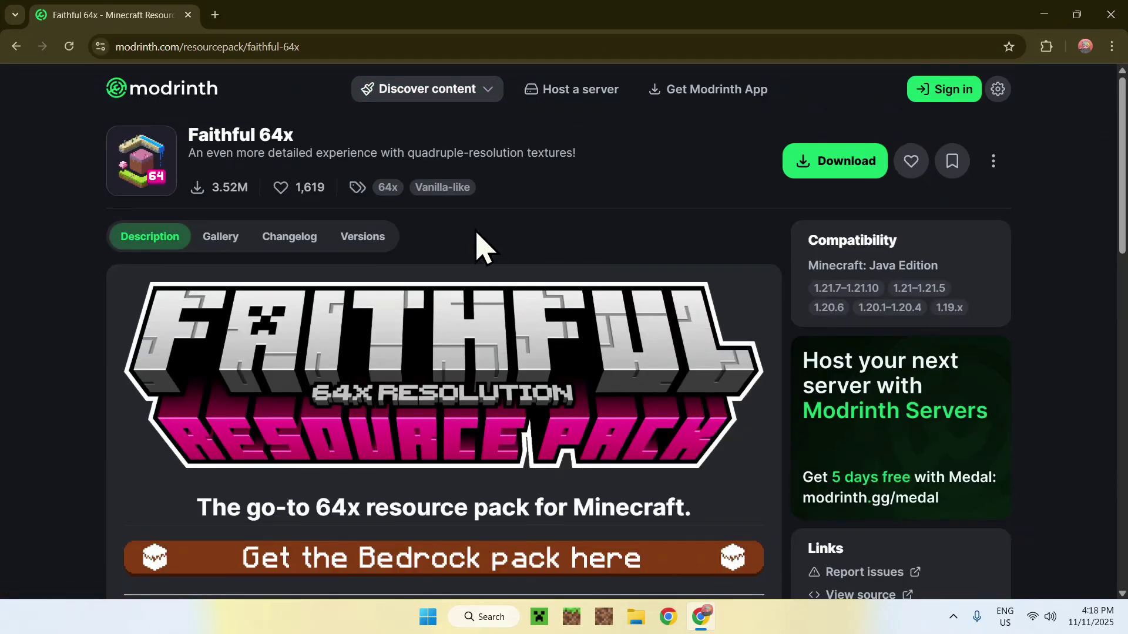
- List the Faithful 64x versions and filter them to game version 1.21.10
left_click(357, 249)
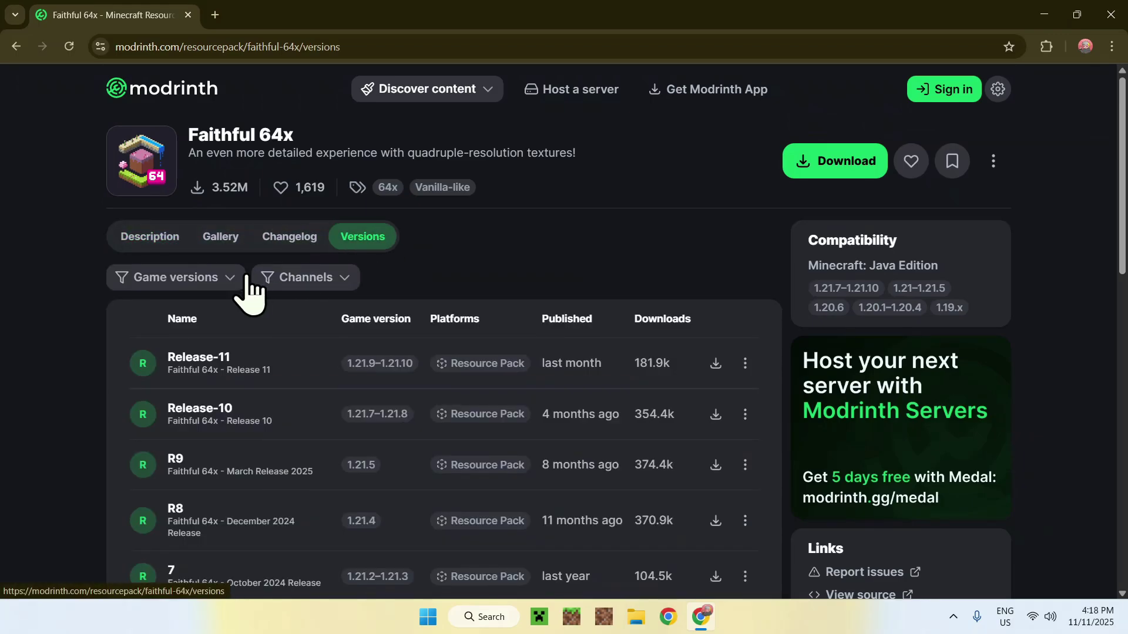
left_click(172, 284)
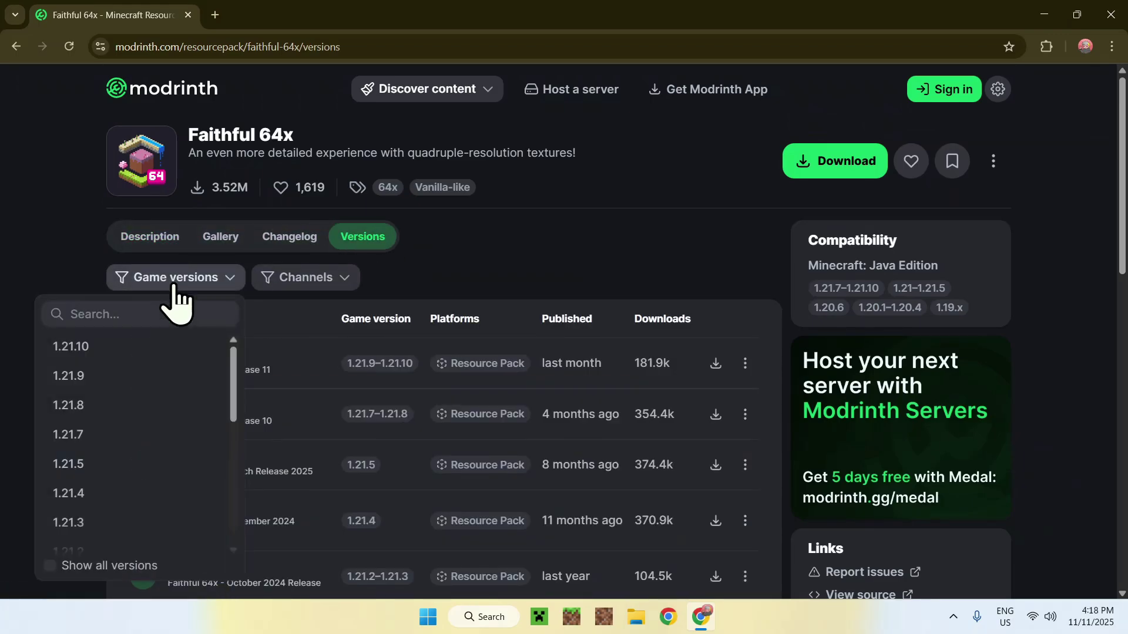
left_click(136, 350)
left_click(470, 287)
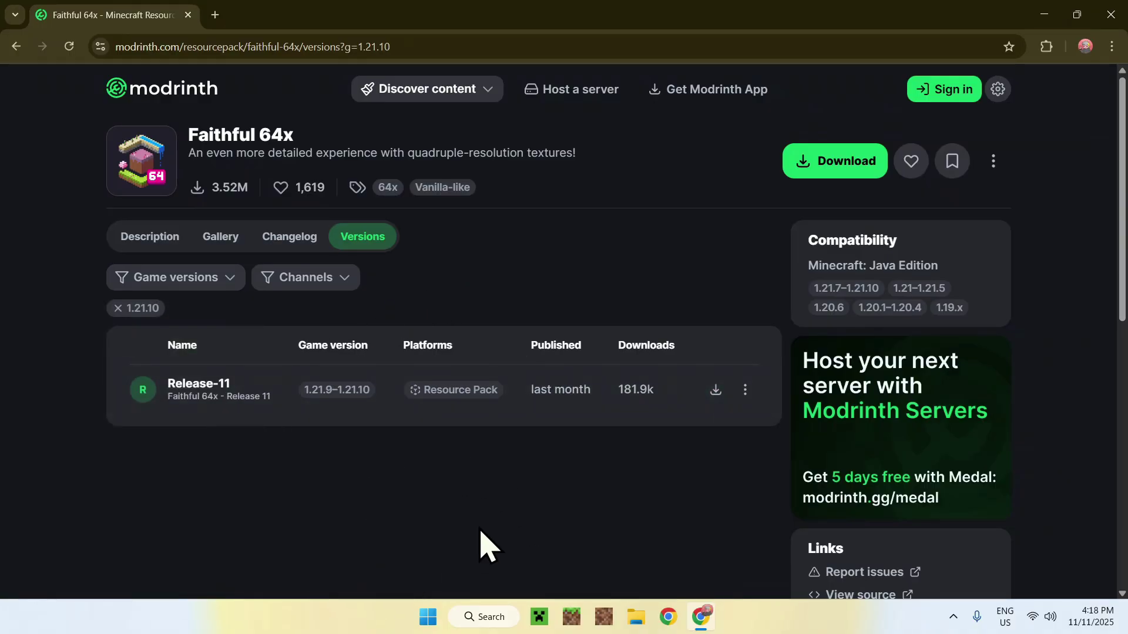
- Download Release-11 of Faithful 64x, check the download history, and close the browser
left_click(715, 390)
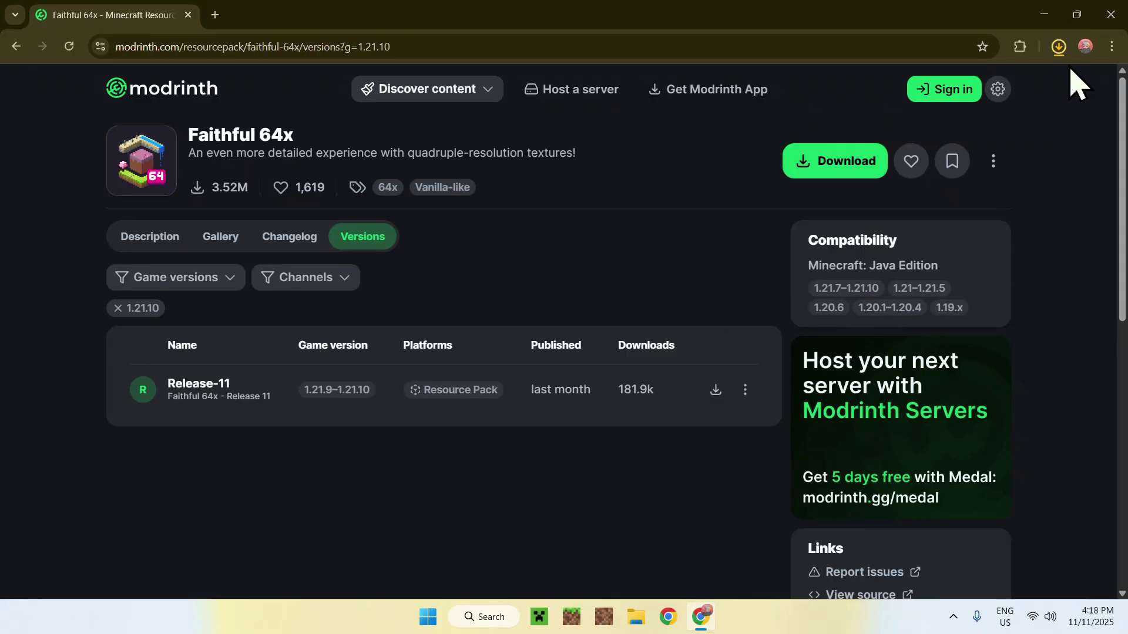
left_click(1058, 46)
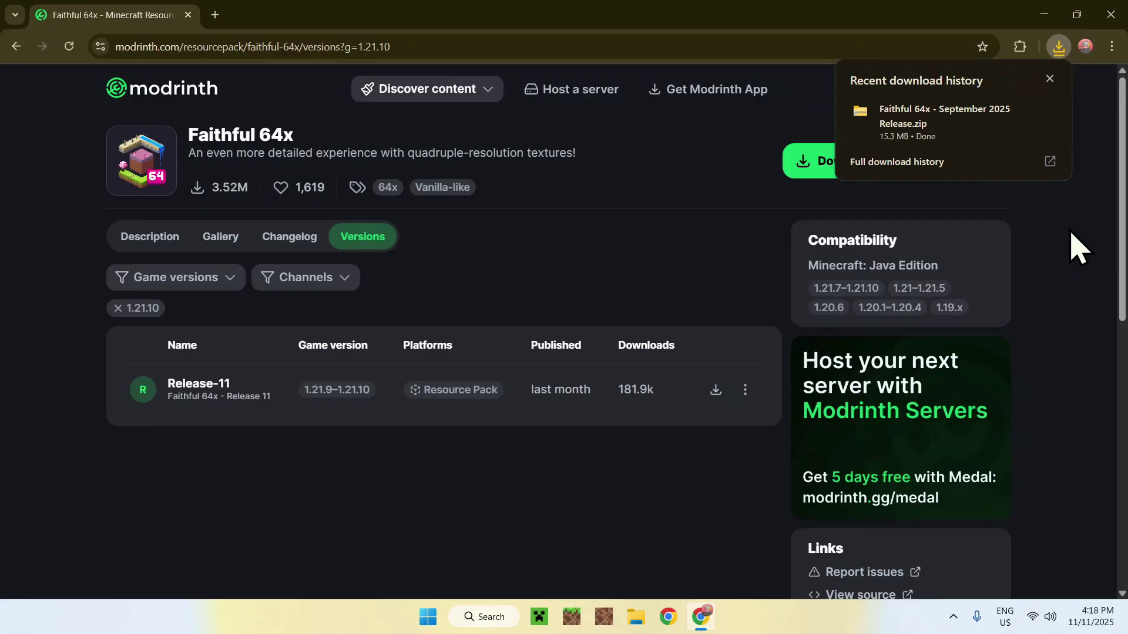
left_click(1109, 14)
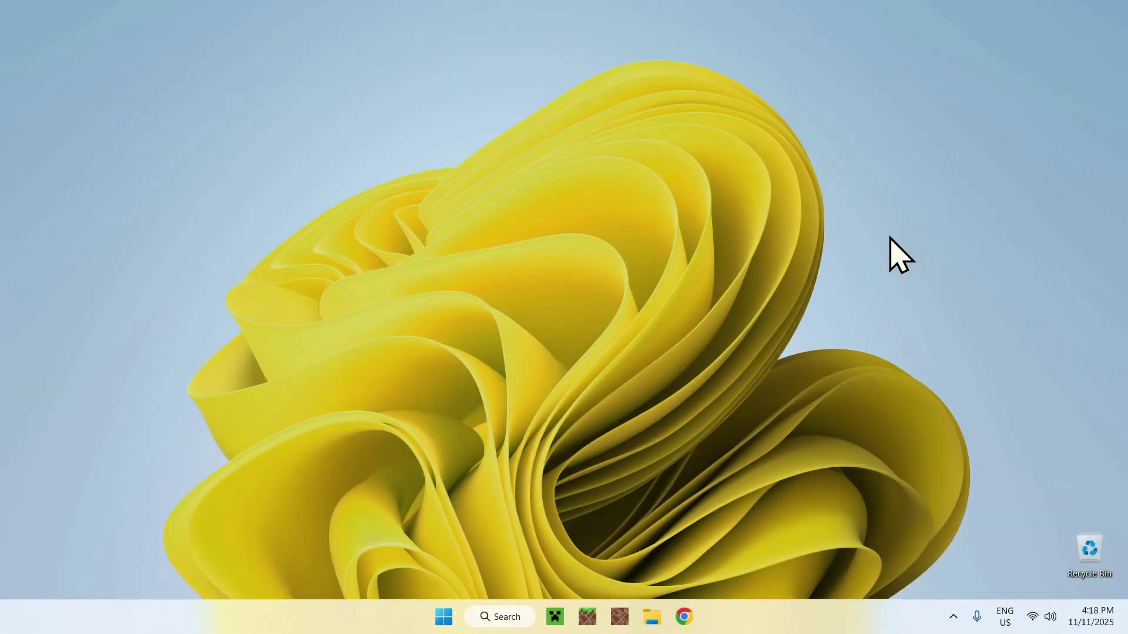
- Start Minecraft: Java Edition from the Minecraft Launcher with the Latest release 1.21.10 installation and maximize the game window
left_click(555, 617)
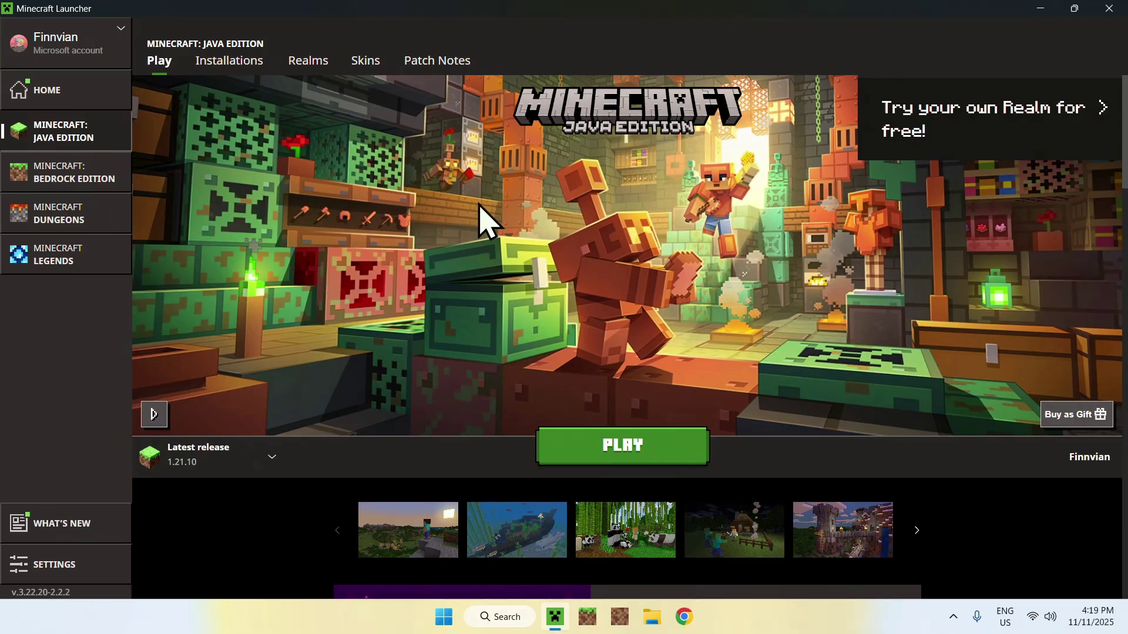
left_click(273, 458)
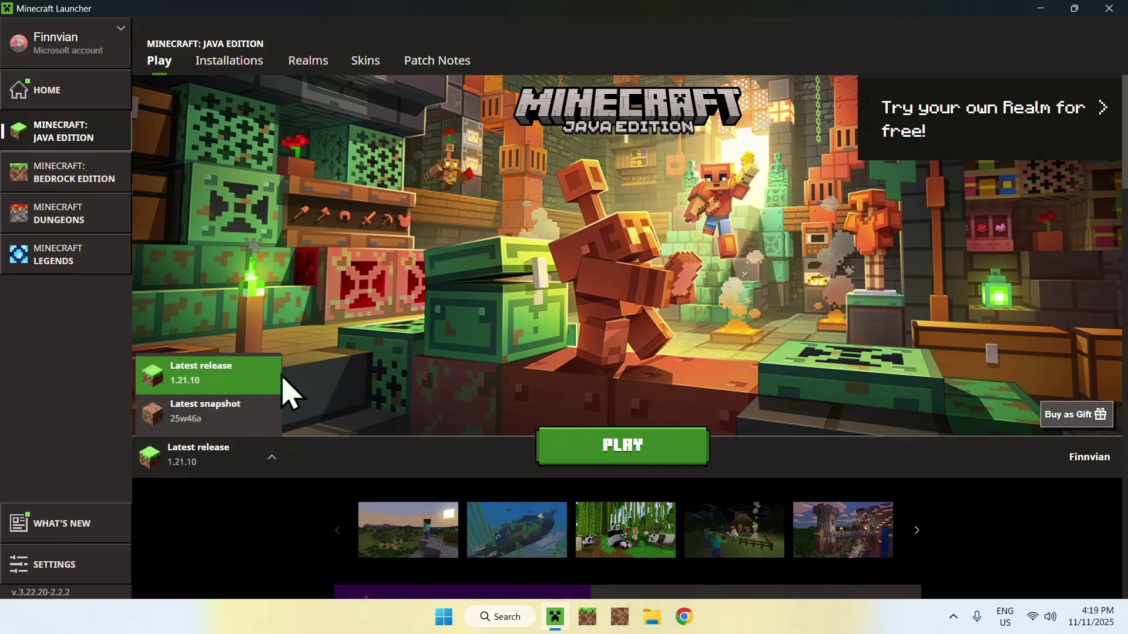
left_click(315, 379)
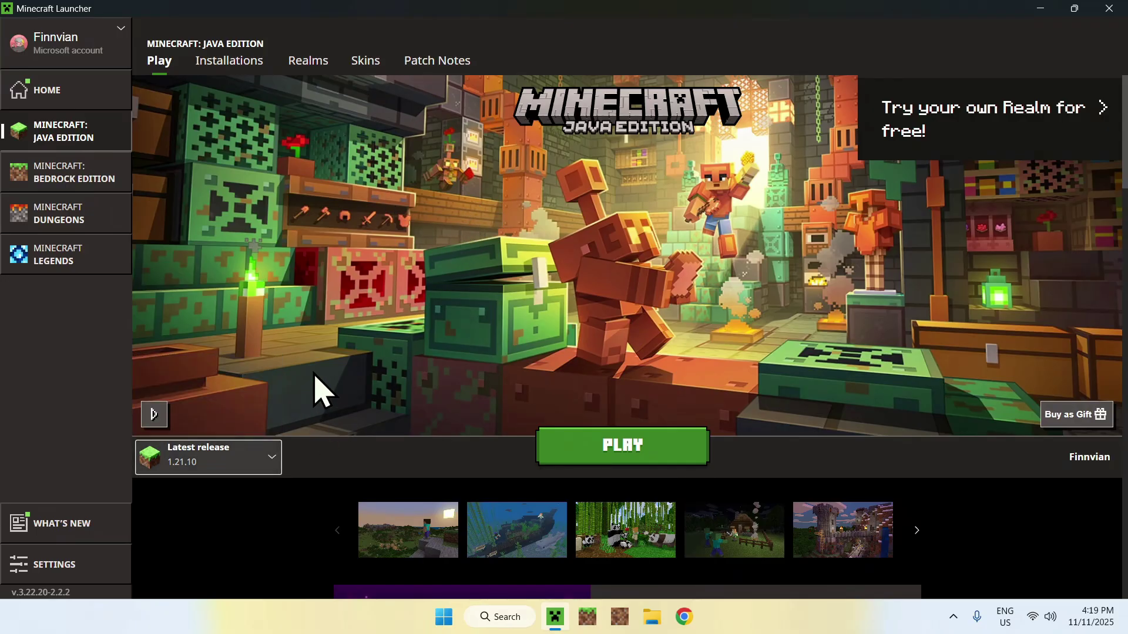
left_click(621, 457)
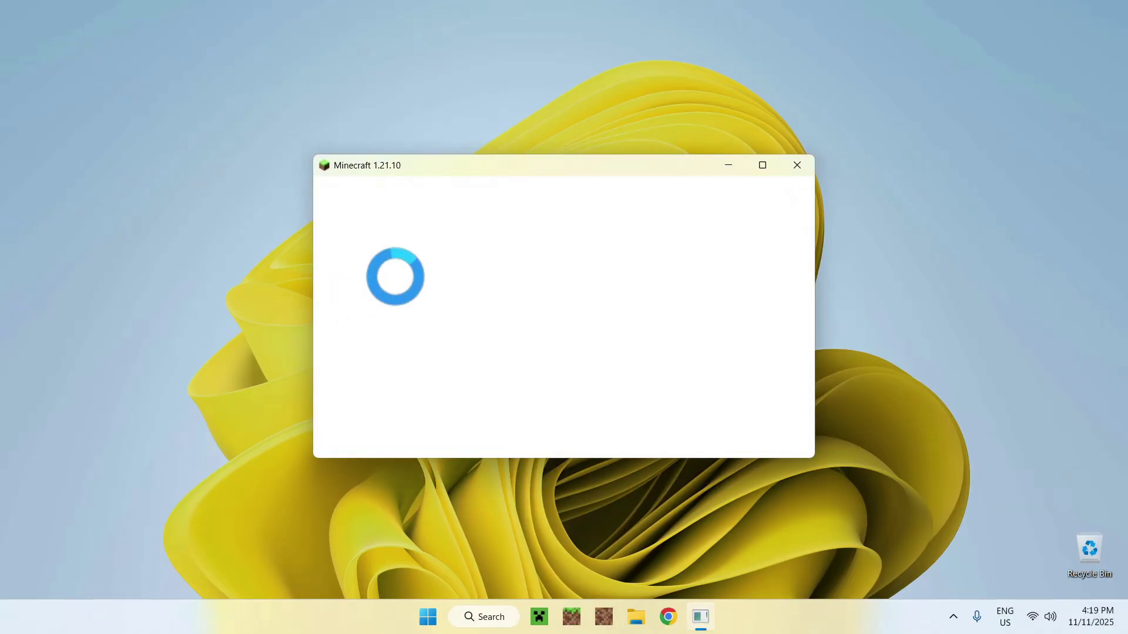
left_click(762, 165)
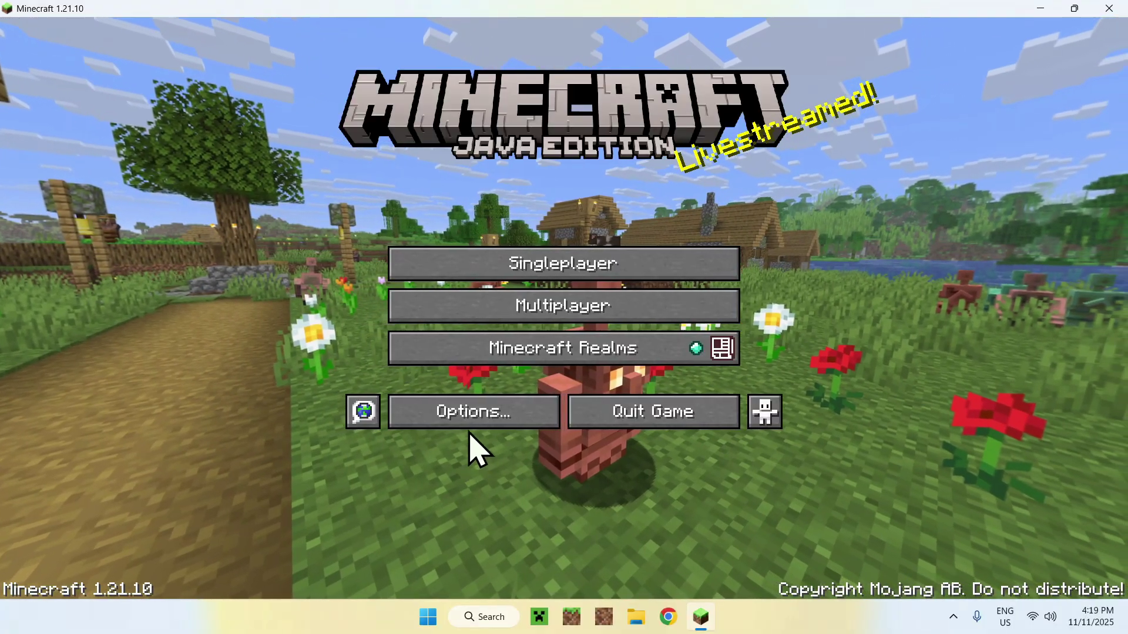
- Open the game's resource pack folder from the resource pack options
left_click(468, 426)
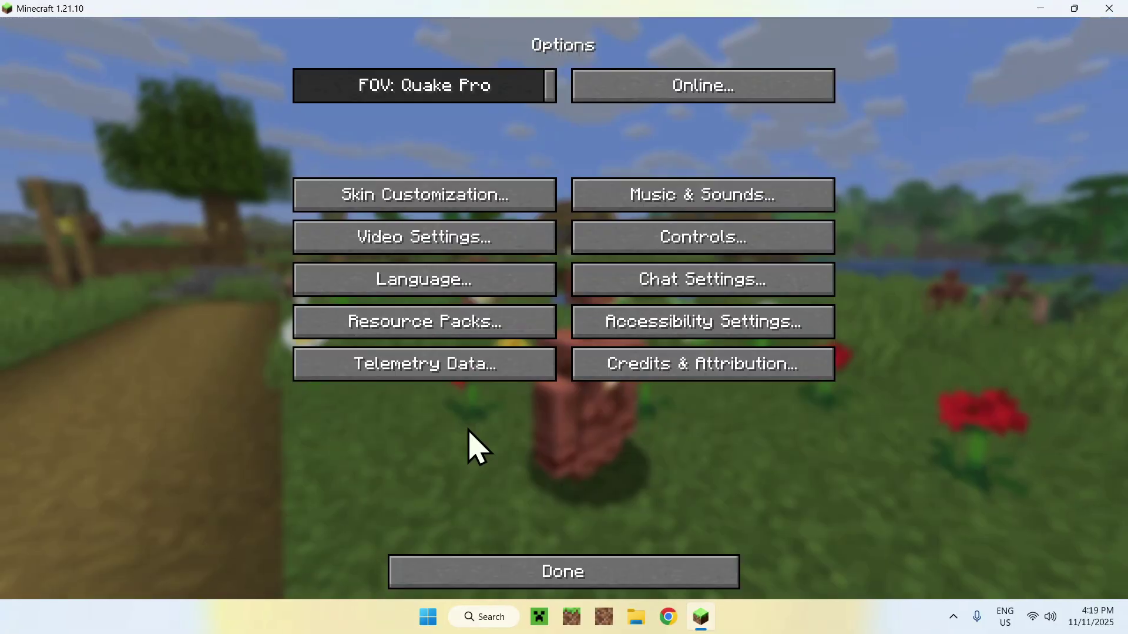
left_click(417, 332)
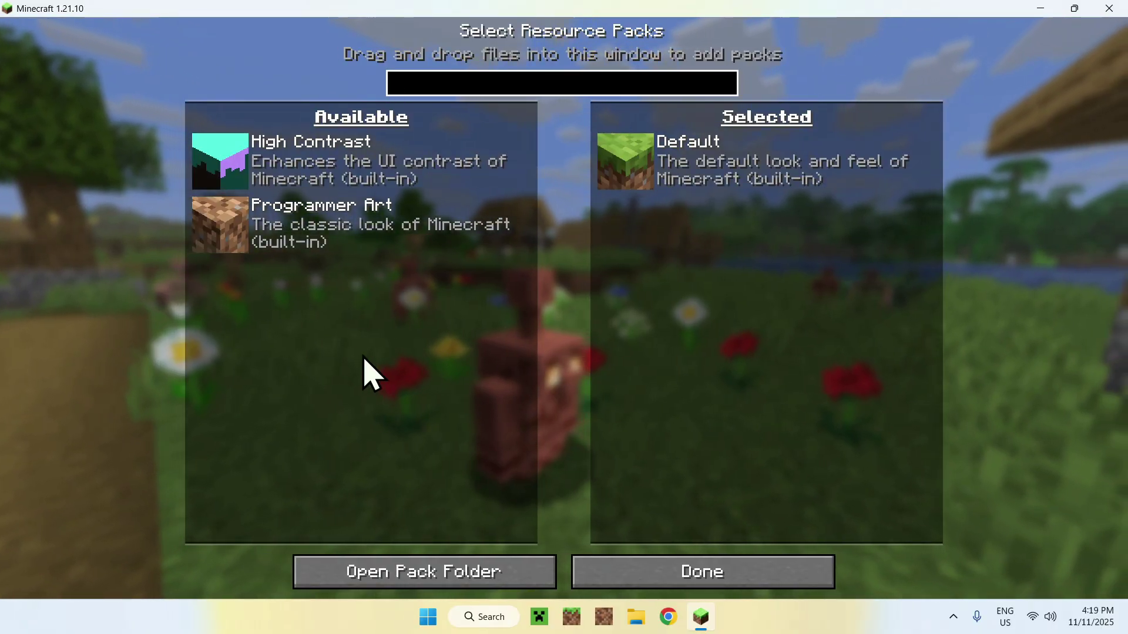
left_click(417, 583)
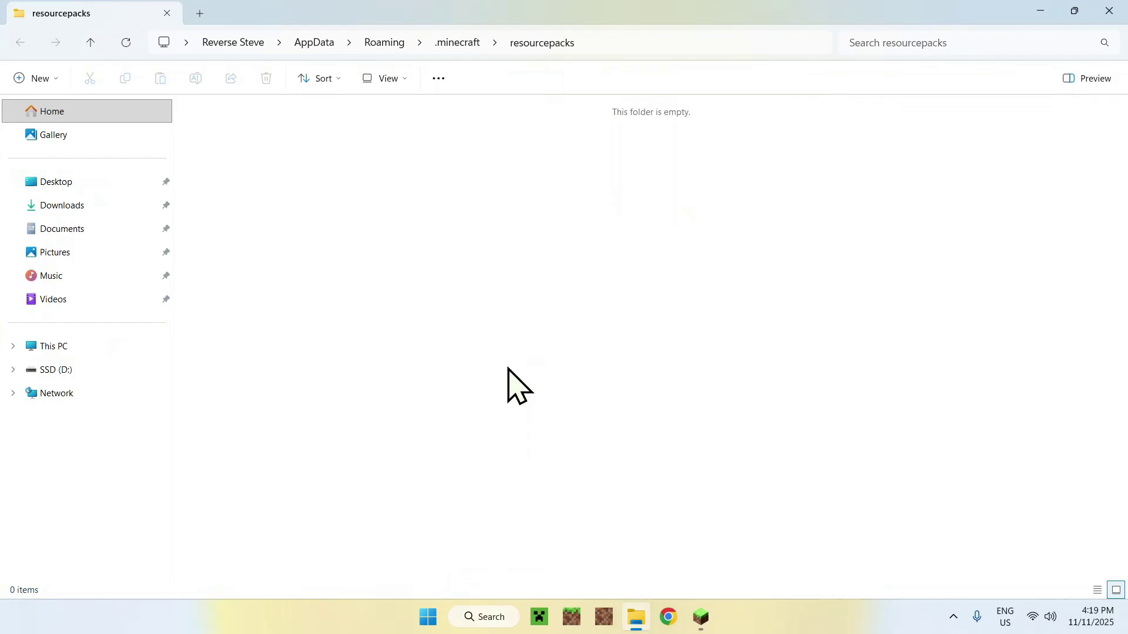
- Copy "Faithful 64x - September 2025 Release.zip" from Downloads into the resourcepacks folder
left_click(112, 207)
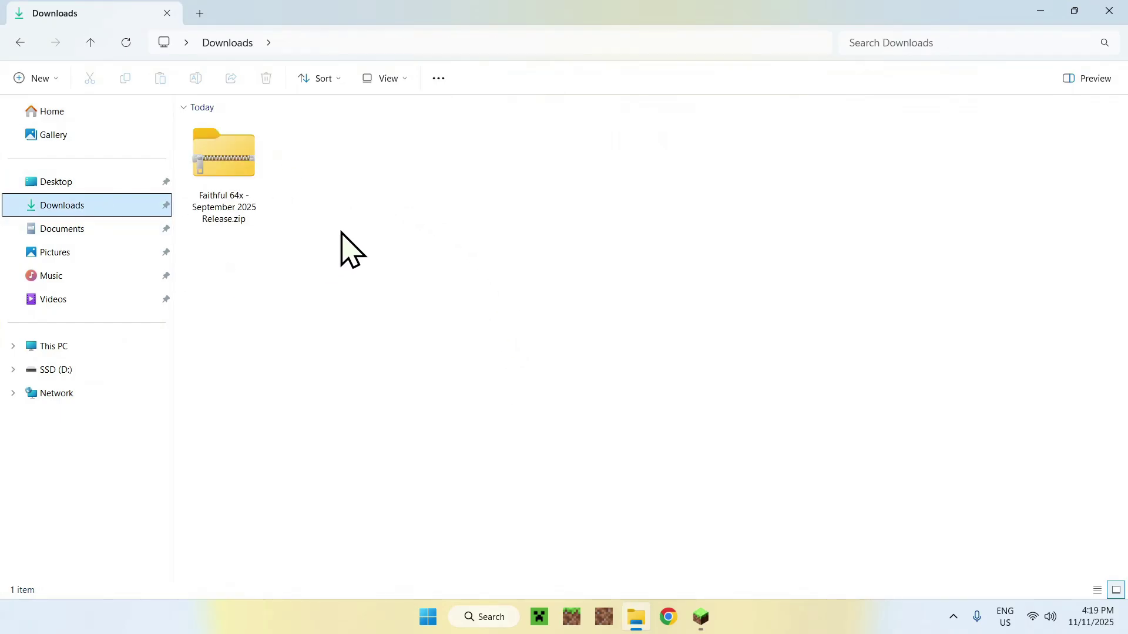
left_click(249, 142)
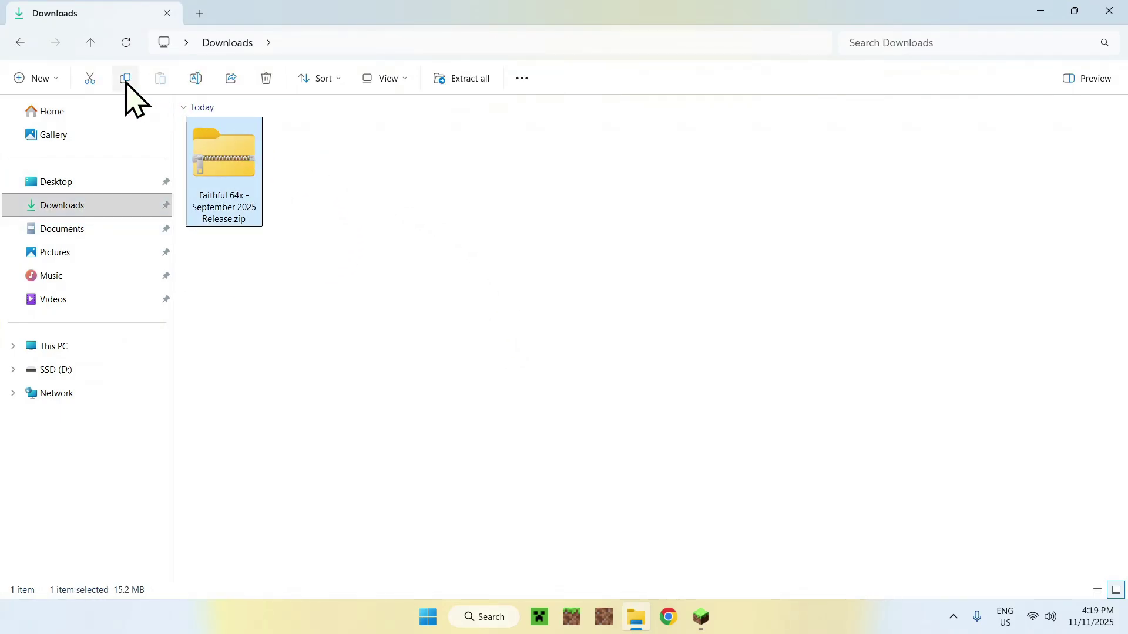
left_click(20, 43)
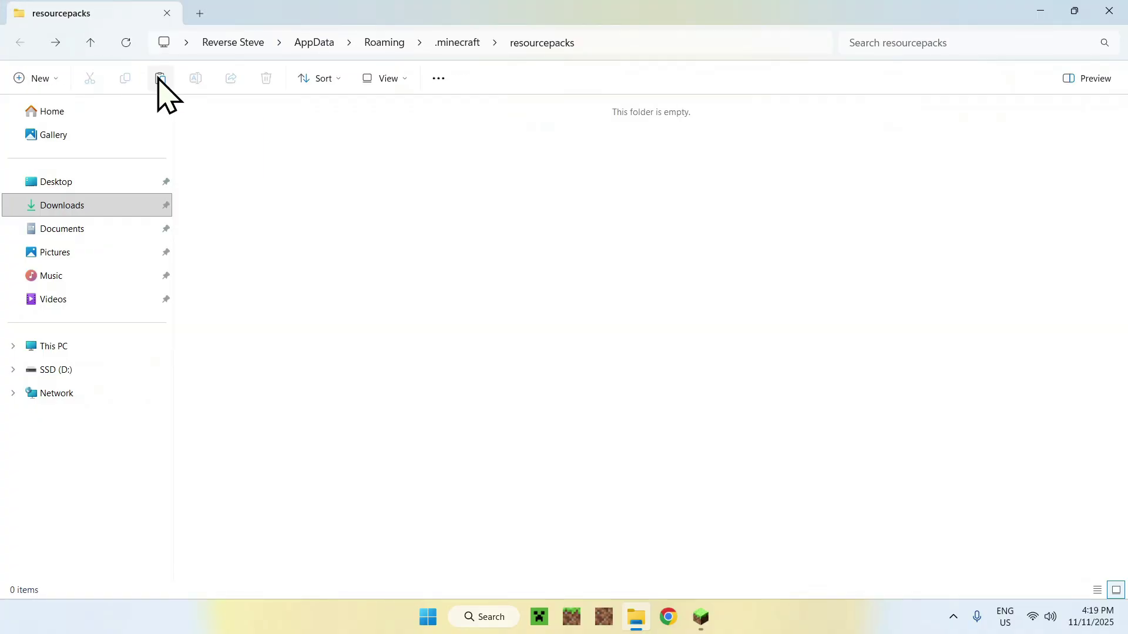
left_click(159, 79)
left_click(292, 148)
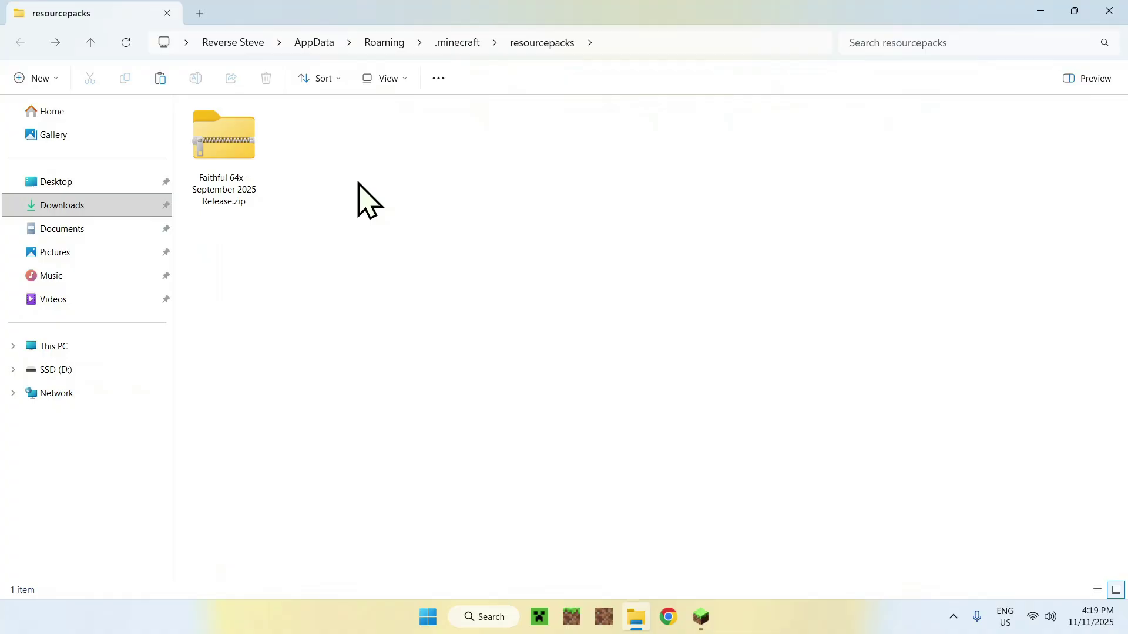
- Switch back to Minecraft, enable the Faithful 64x resource pack, apply it, and return to the title screen
left_click(700, 616)
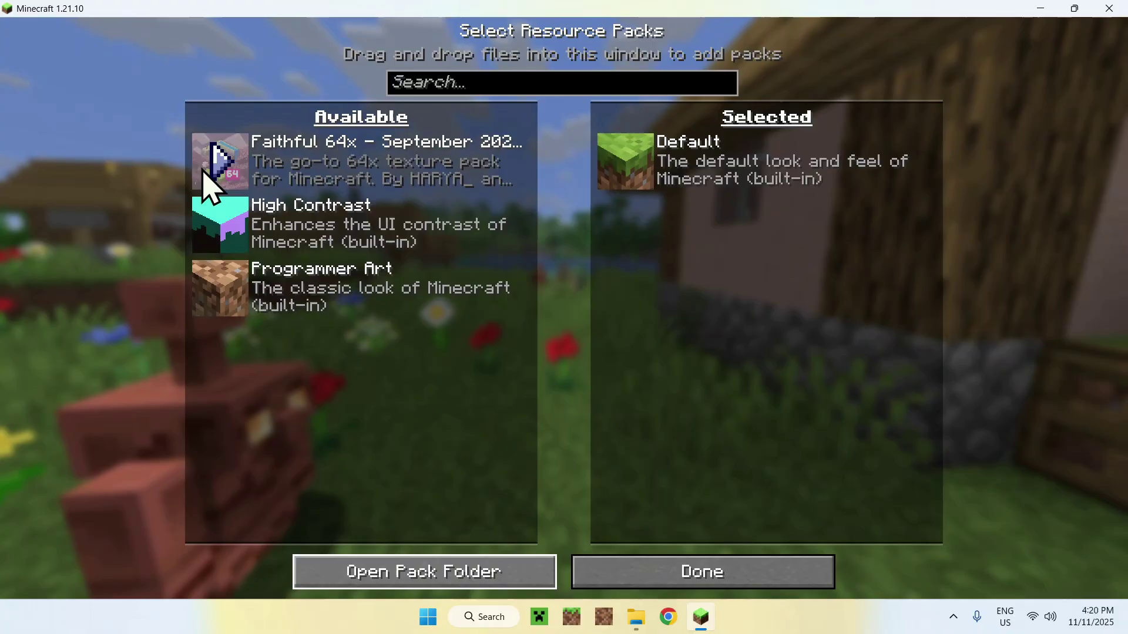
left_click(220, 163)
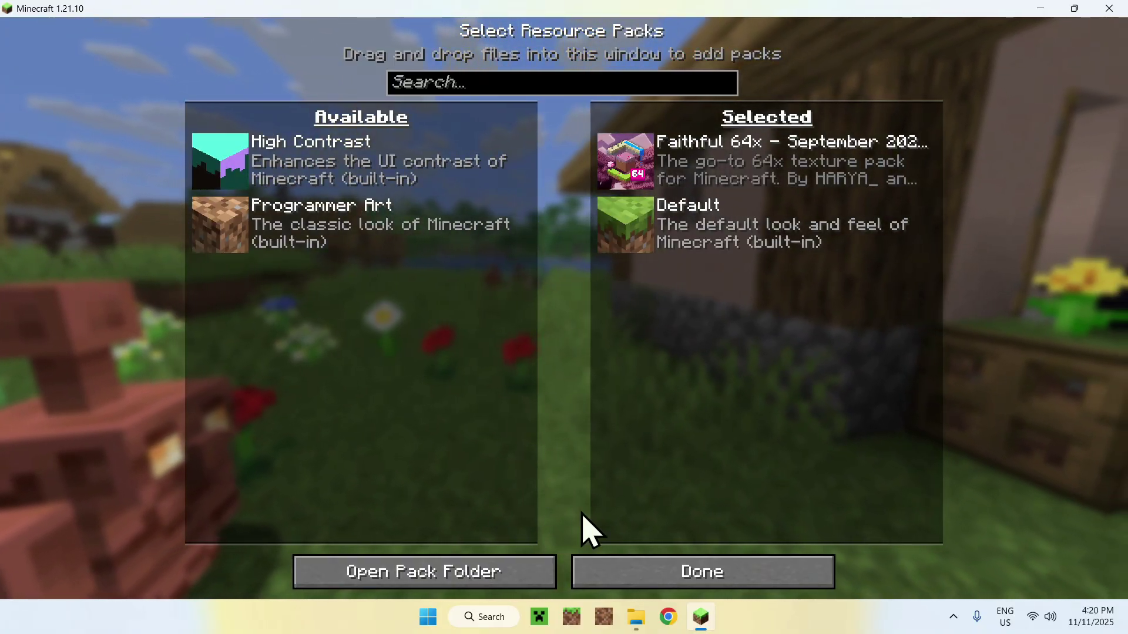
left_click(711, 575)
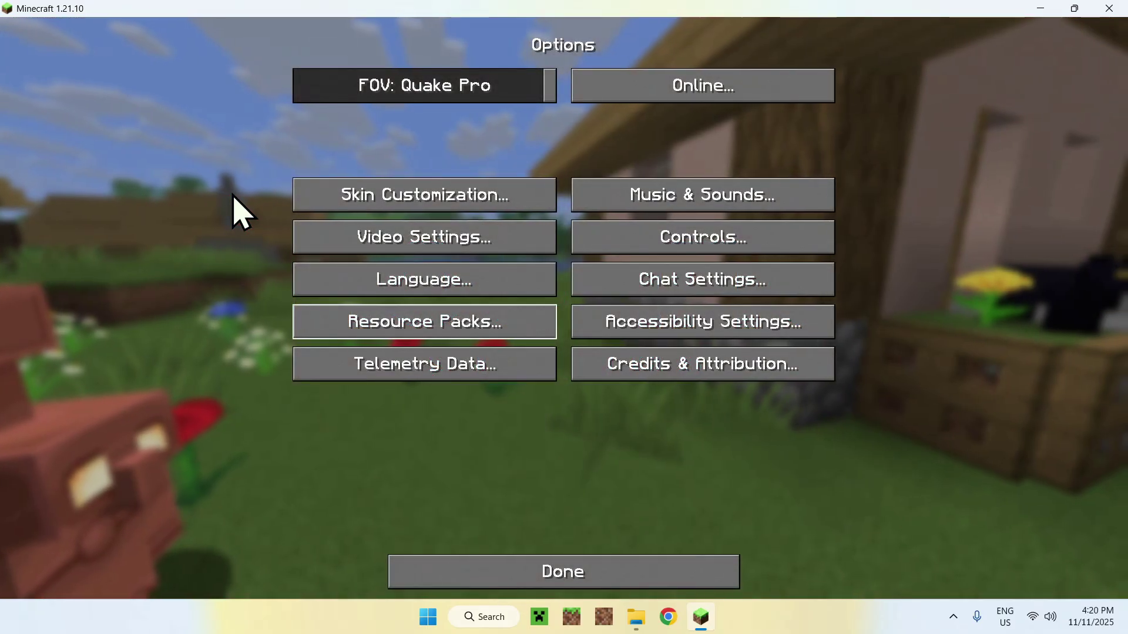
key("Escape")
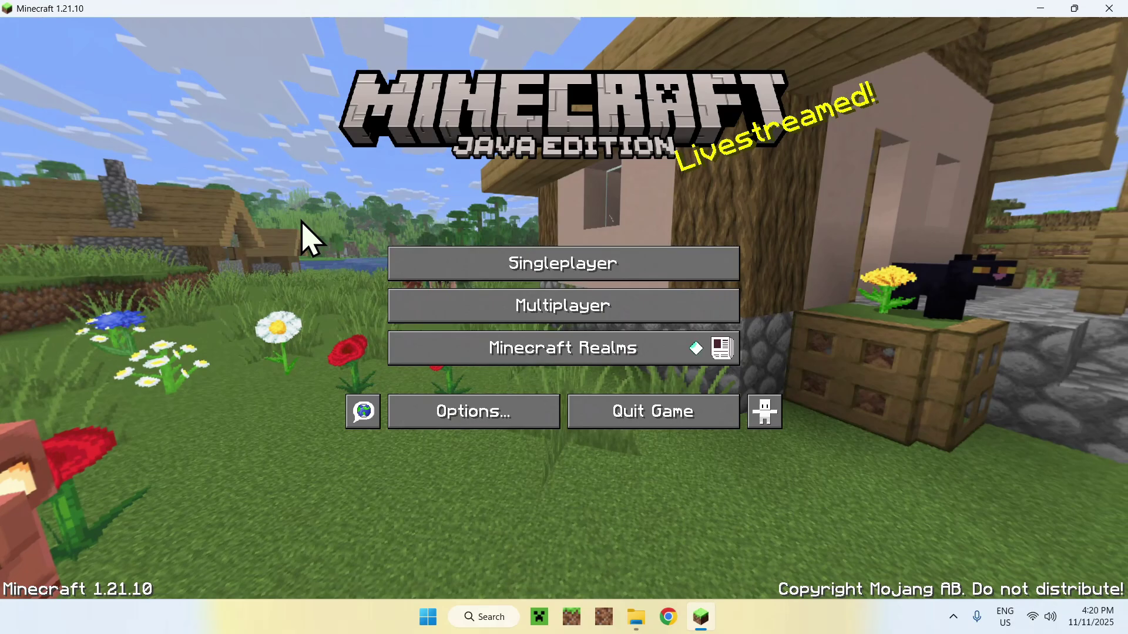
- Load the singleplayer world "Tutorials" and walk forward to view the new textures
left_click(564, 267)
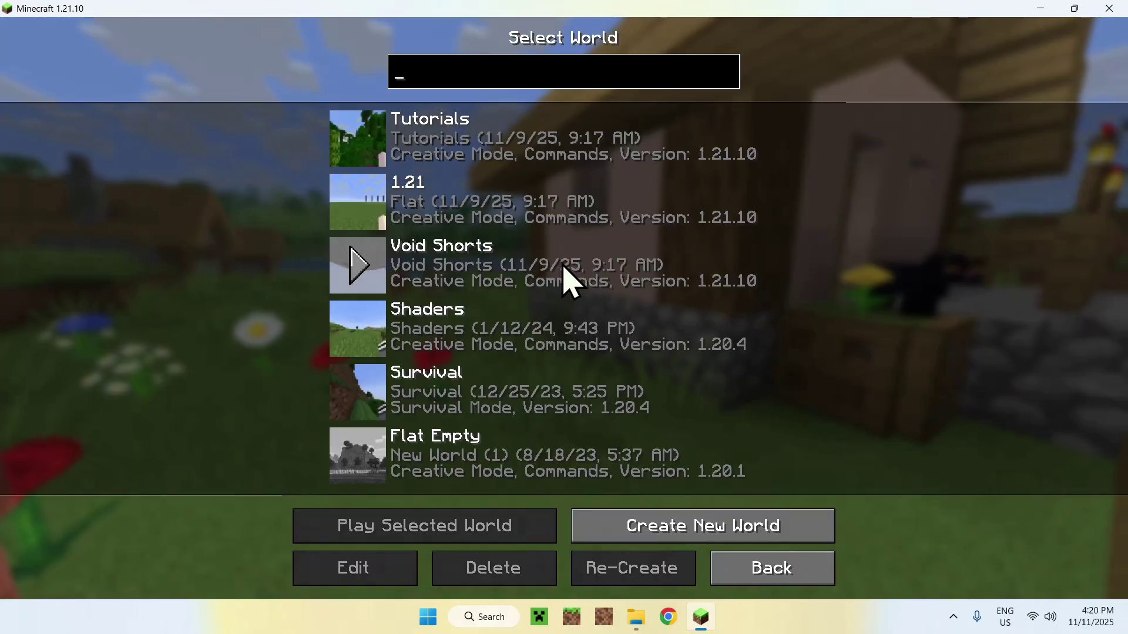
left_click(371, 145)
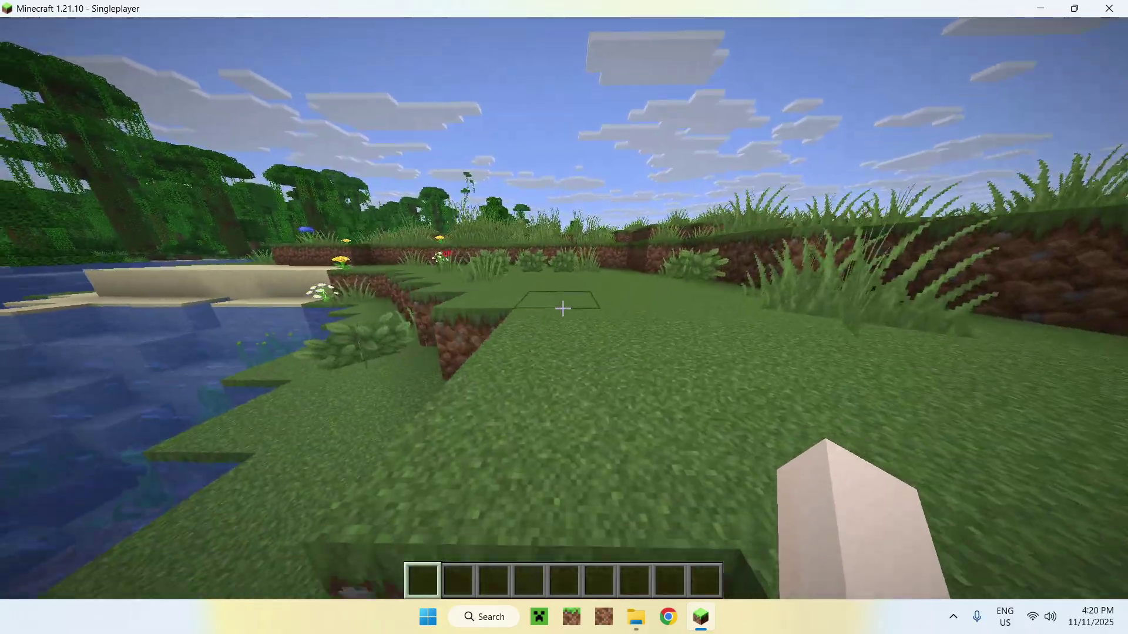
key("w")
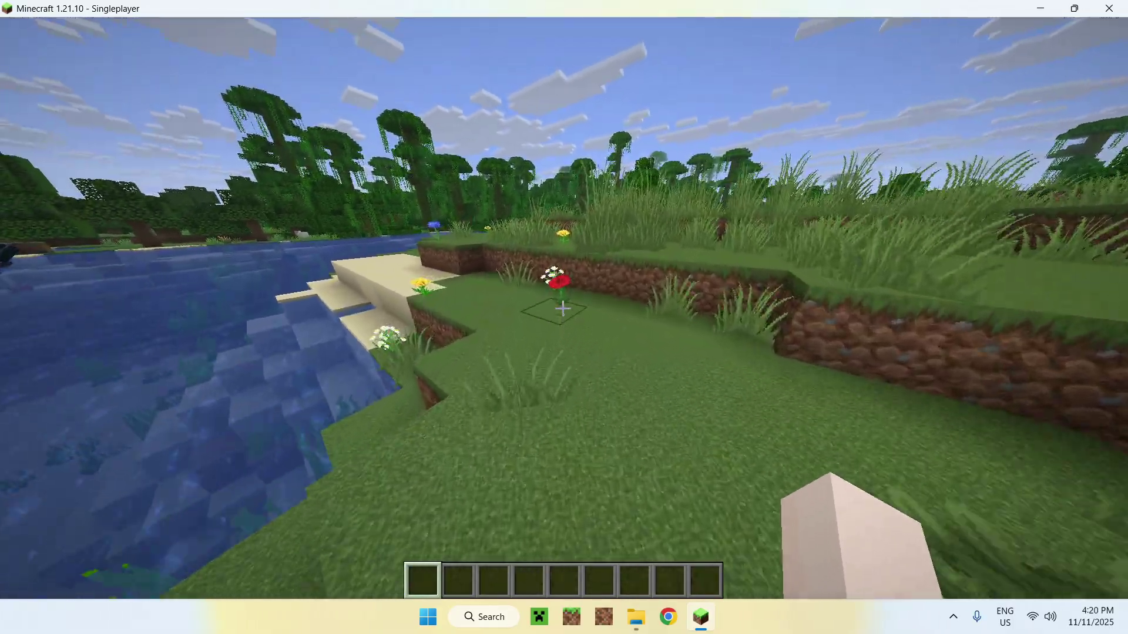
- Take an Oxidized Copper Chain from the creative inventory, stack it vertically on the grass beside the water, and switch to an empty hand
key("e")
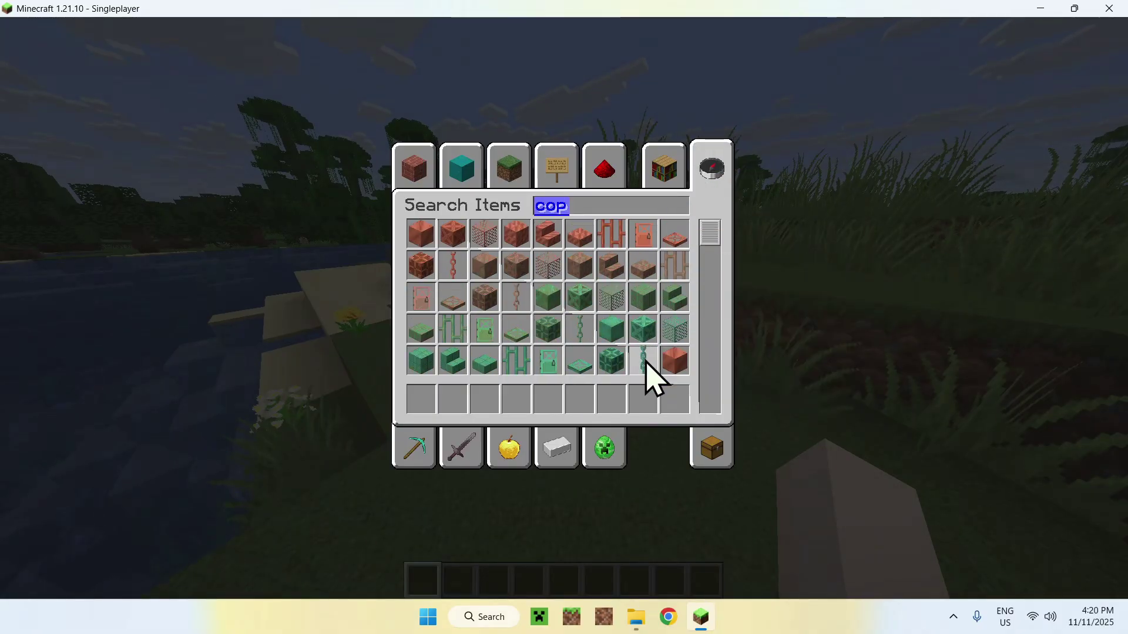
key("e")
right_click(562, 308)
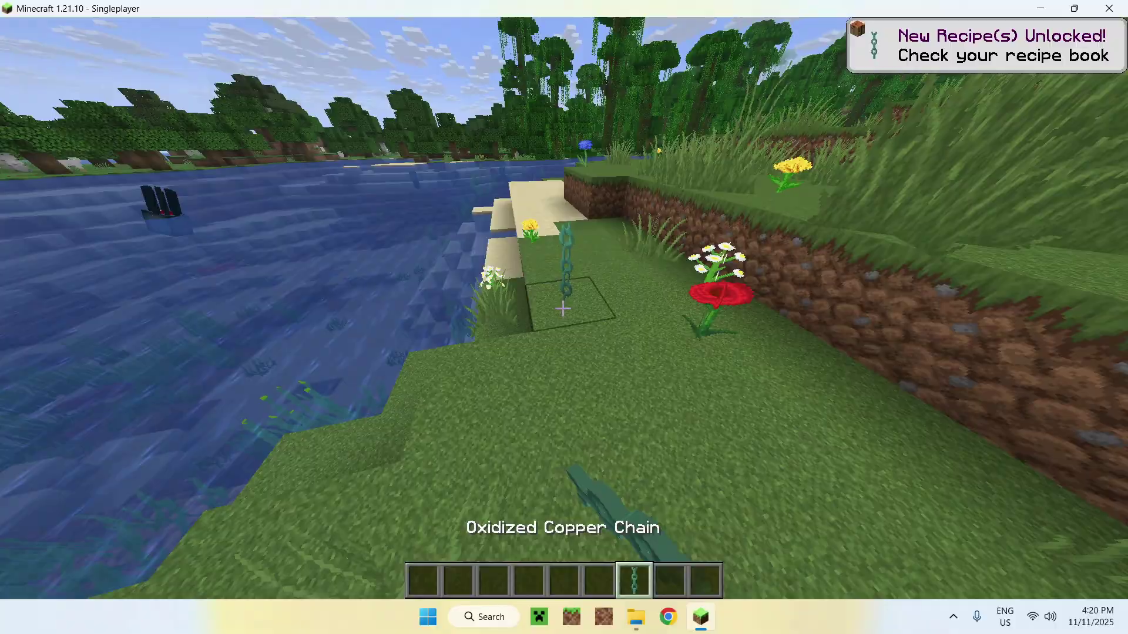
key("d")
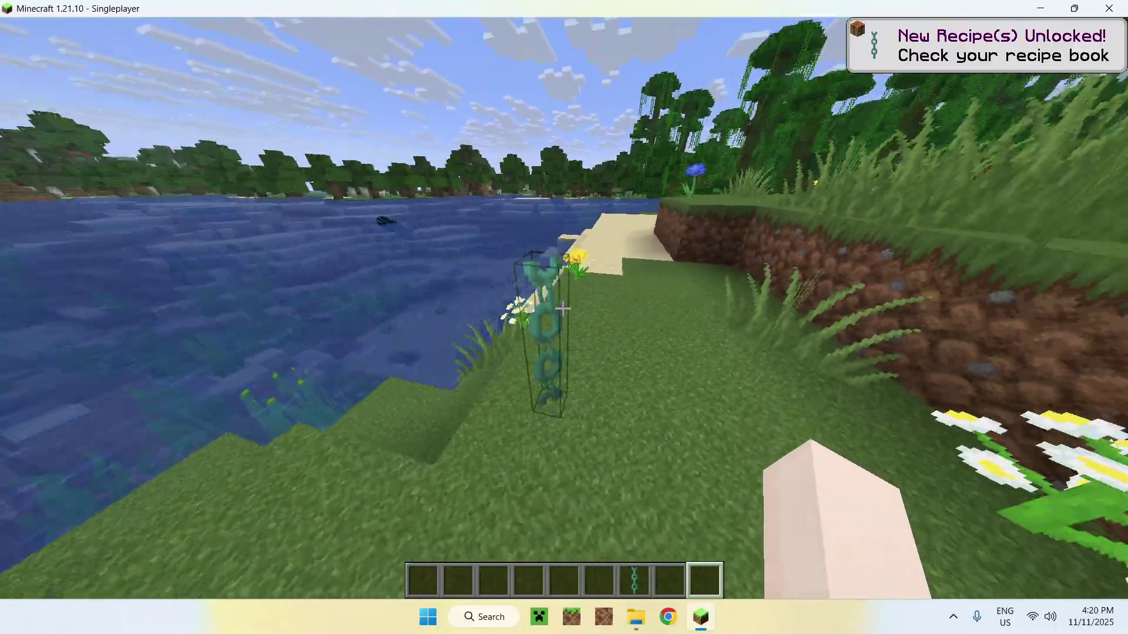
key("7")
right_click(562, 308)
right_click(562, 308)
key("9")
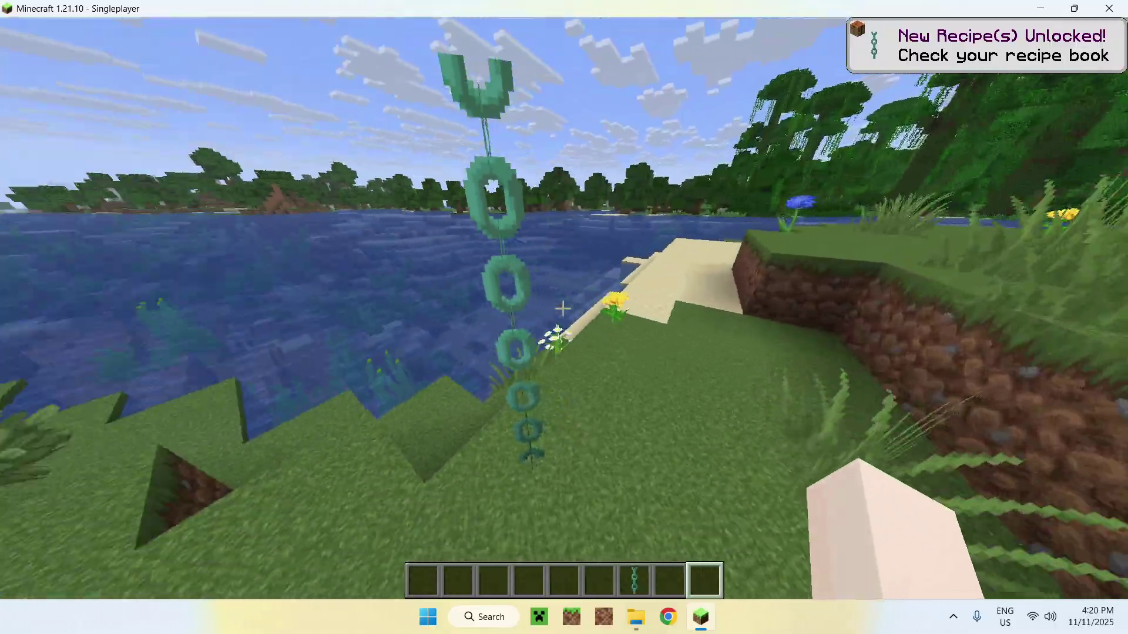
- Back away from the copper chain and switch to the front-facing third-person view to examine the character and surrounding textures
key("s")
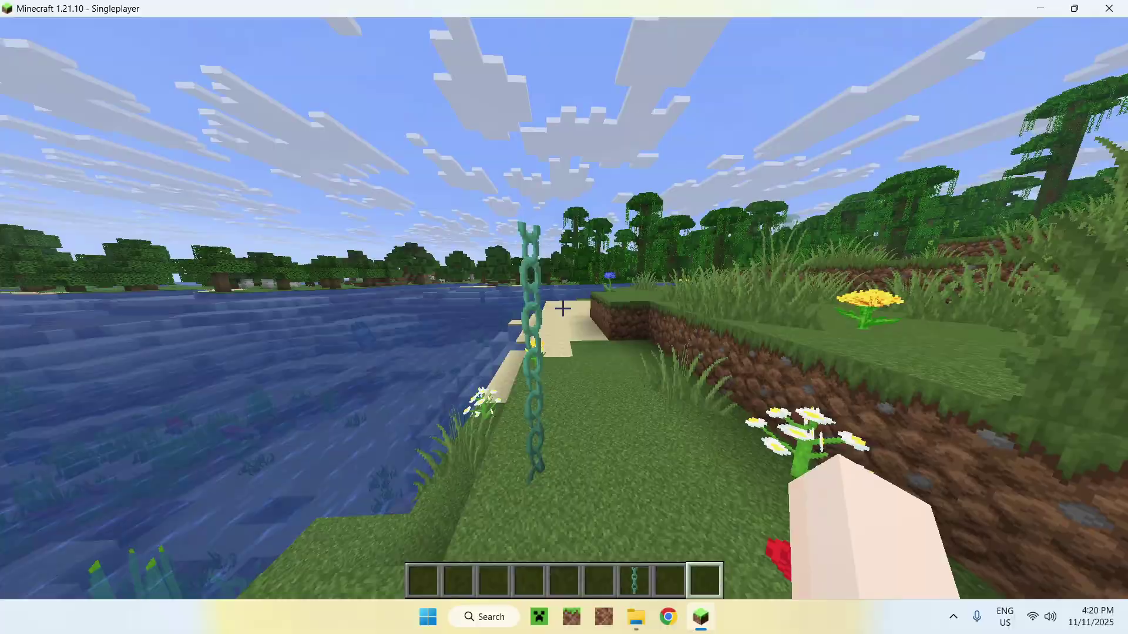
key("s")
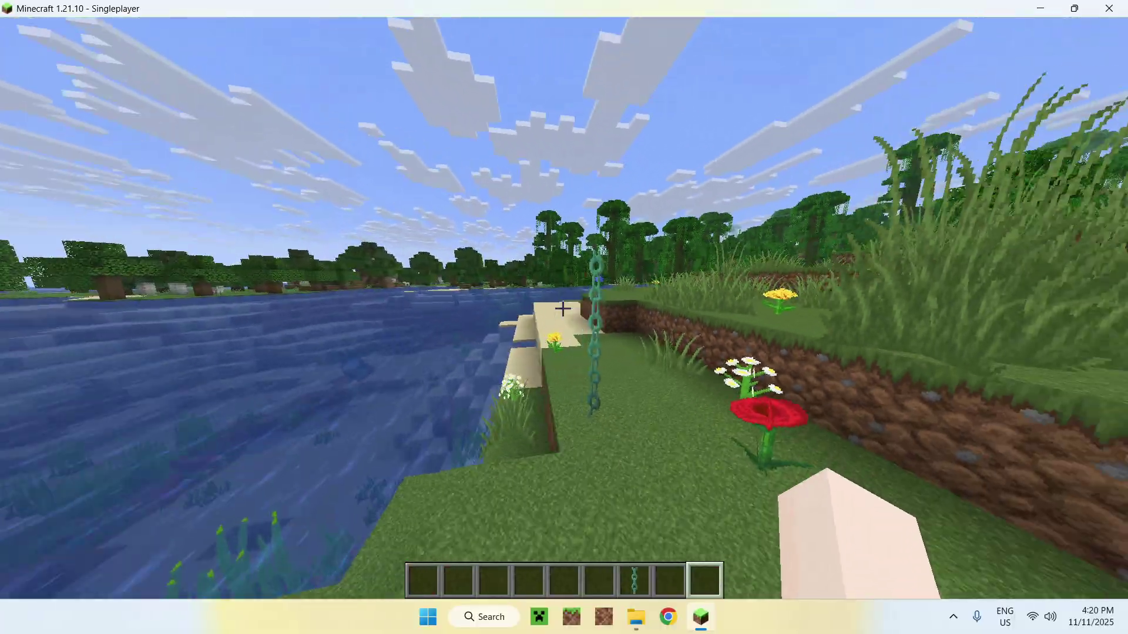
key("F5")
key("F5")
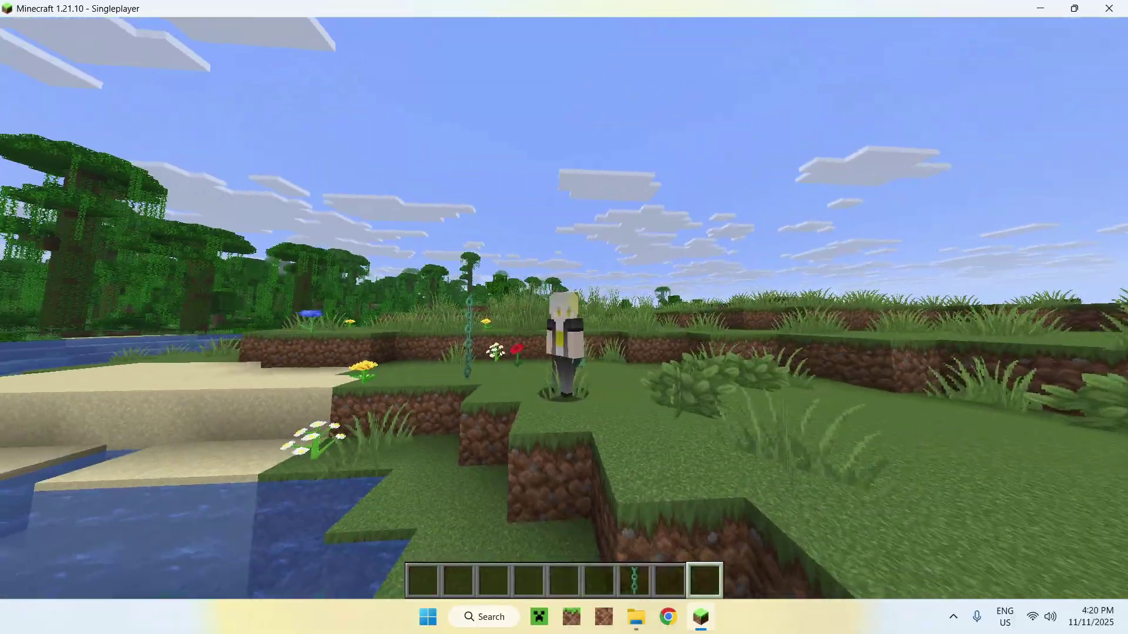